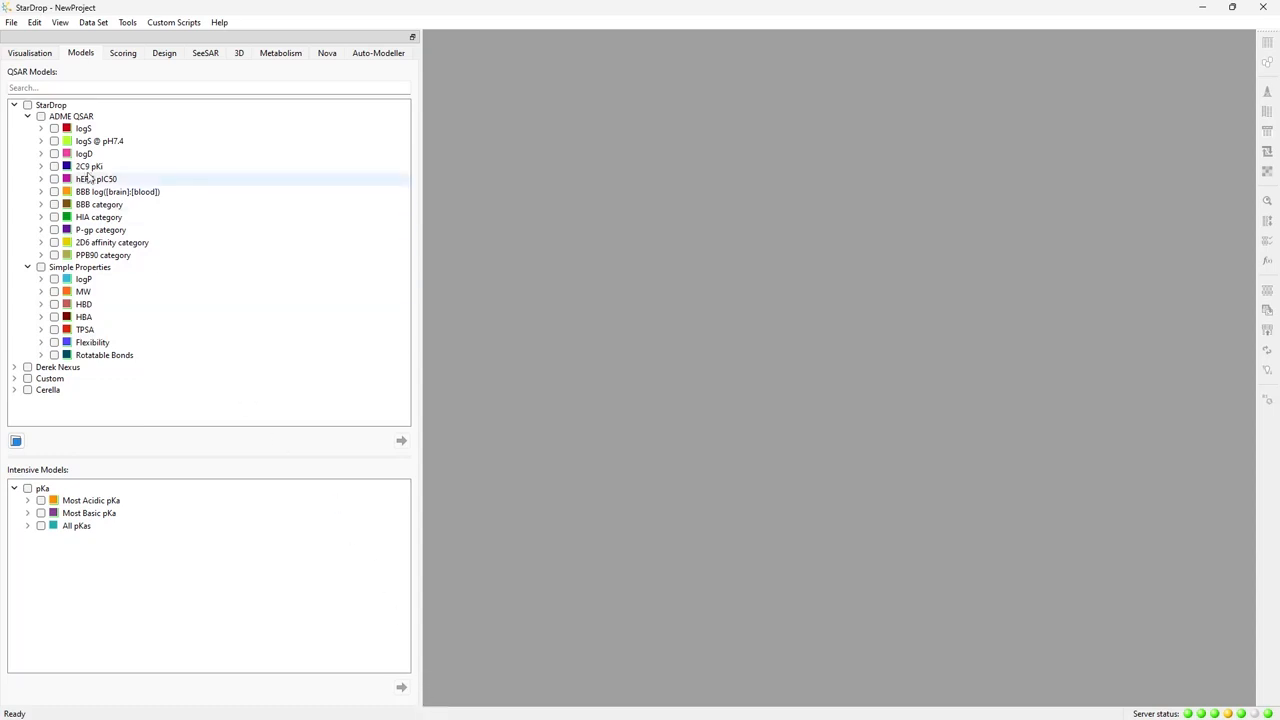
- Open the data set HistamineH1.add from the Matched Series Analysis worked examples folder
click(11, 22)
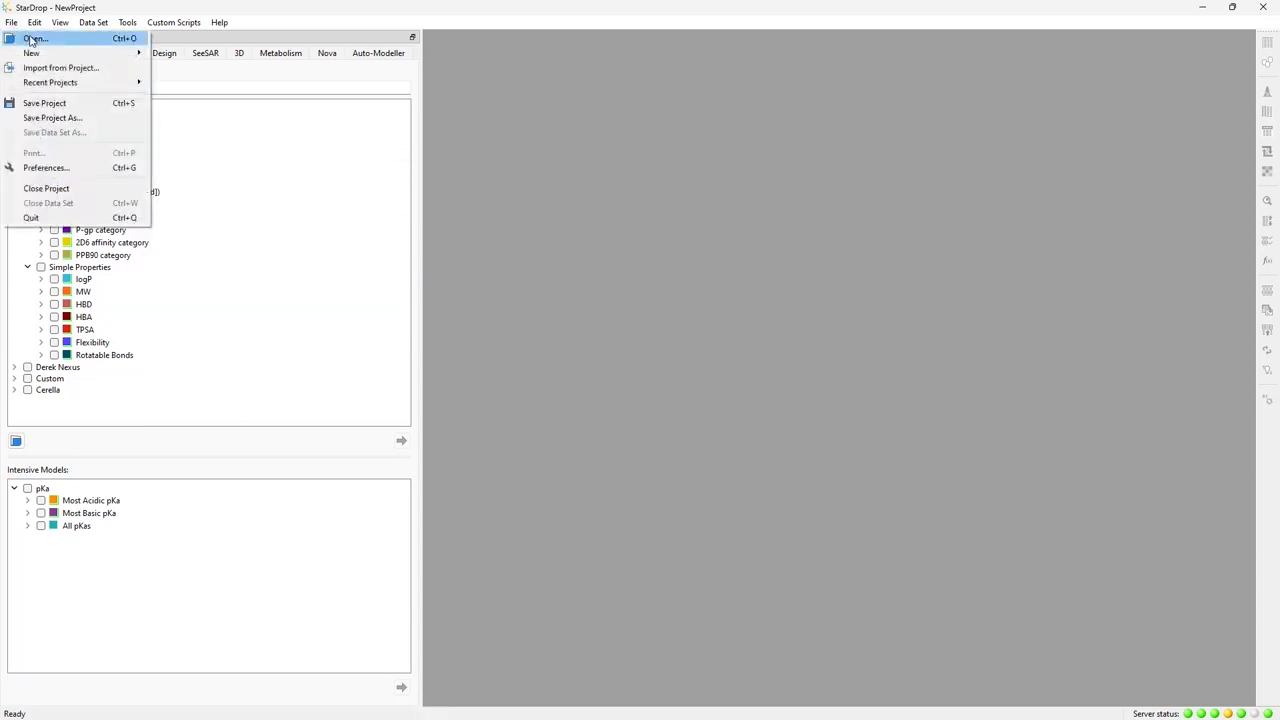
click(32, 39)
click(229, 145)
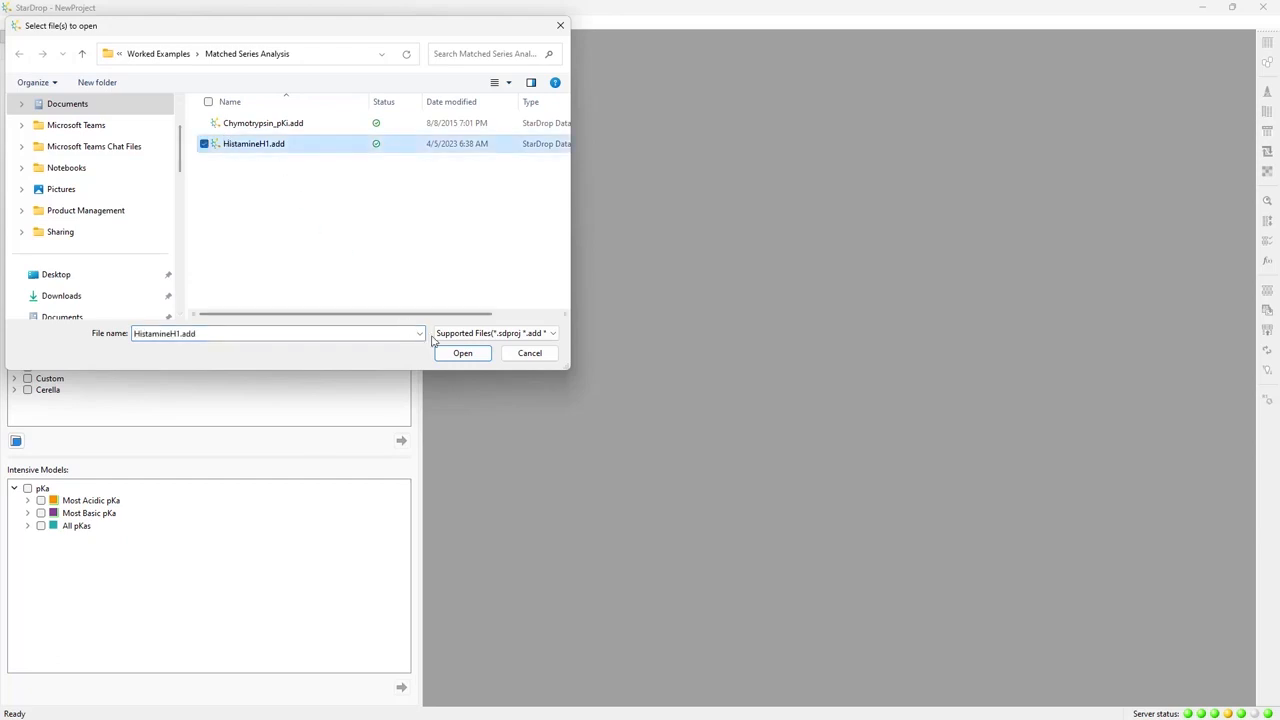
click(460, 353)
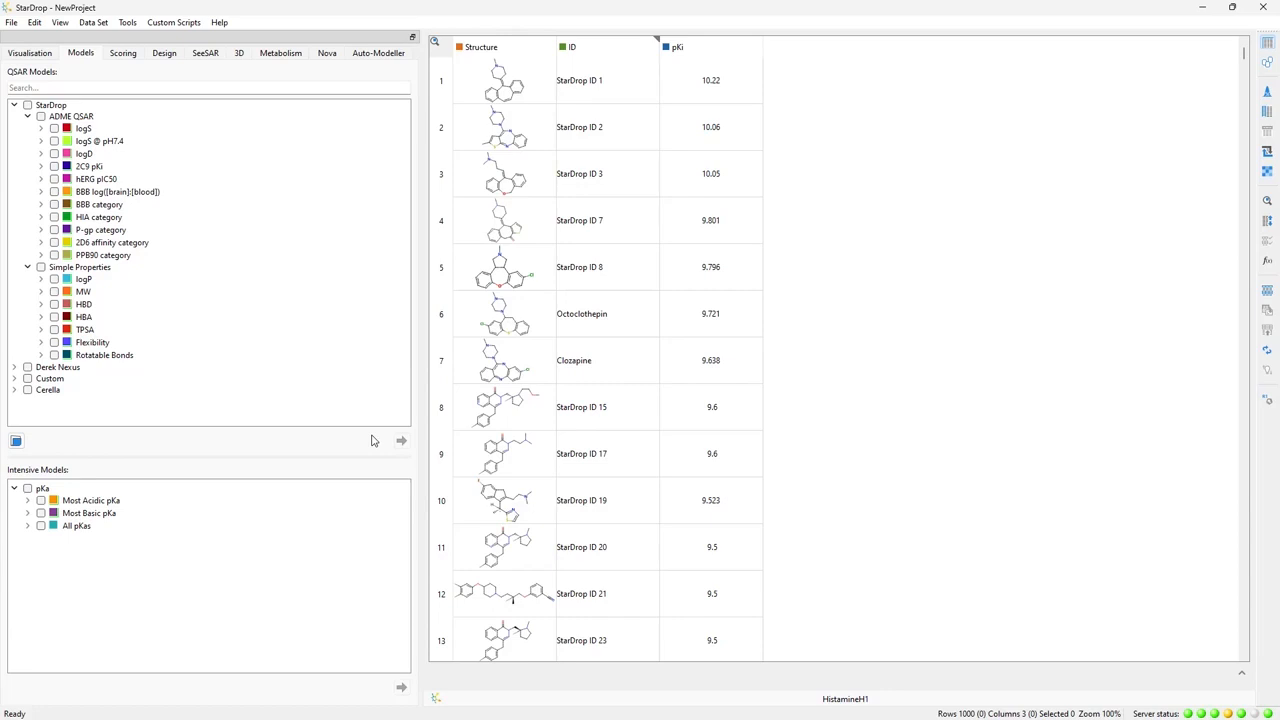
- Start a Nova Matched Series Analysis that seeks to increase pKi using the chembl33_pic50.msb knowledge base
click(326, 54)
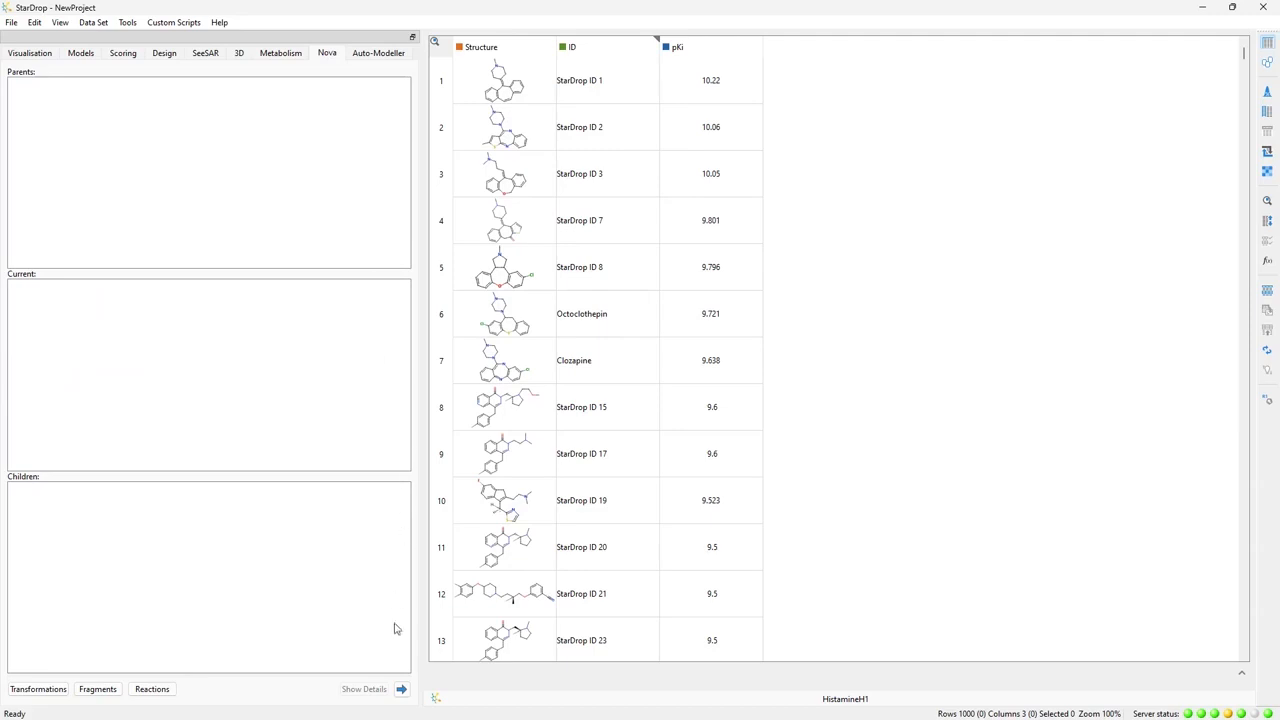
click(401, 690)
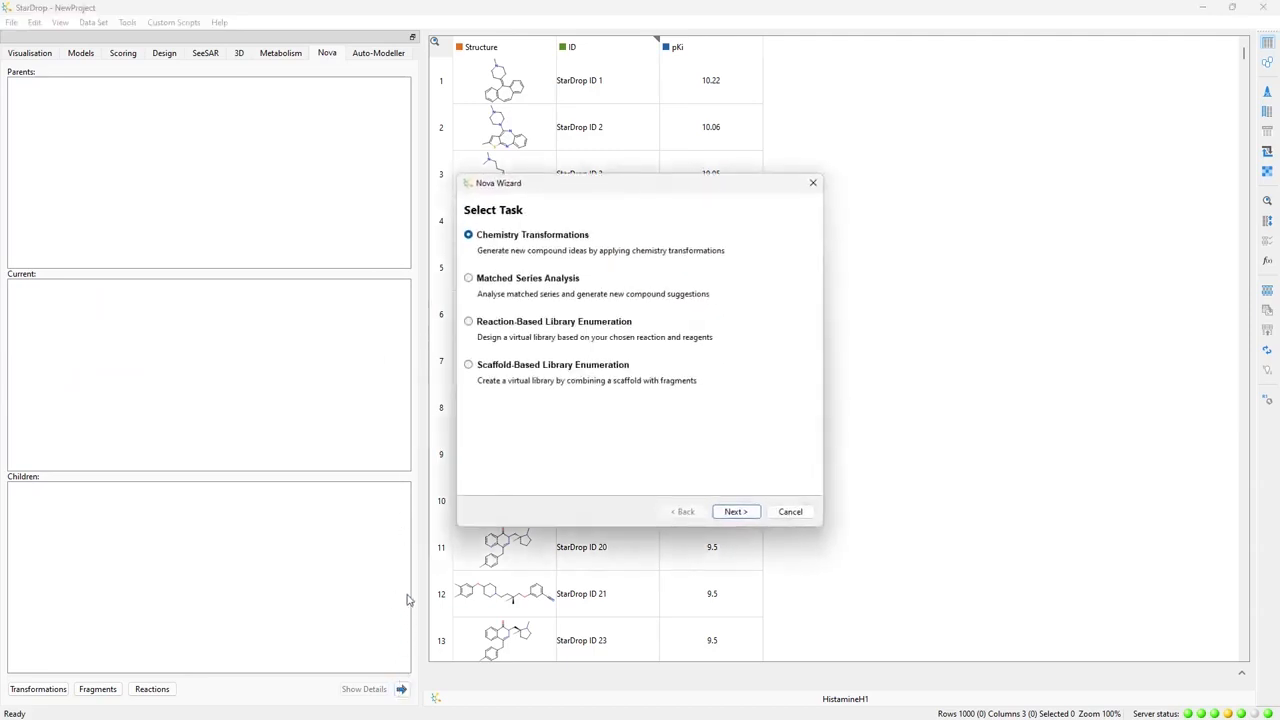
click(468, 279)
click(729, 516)
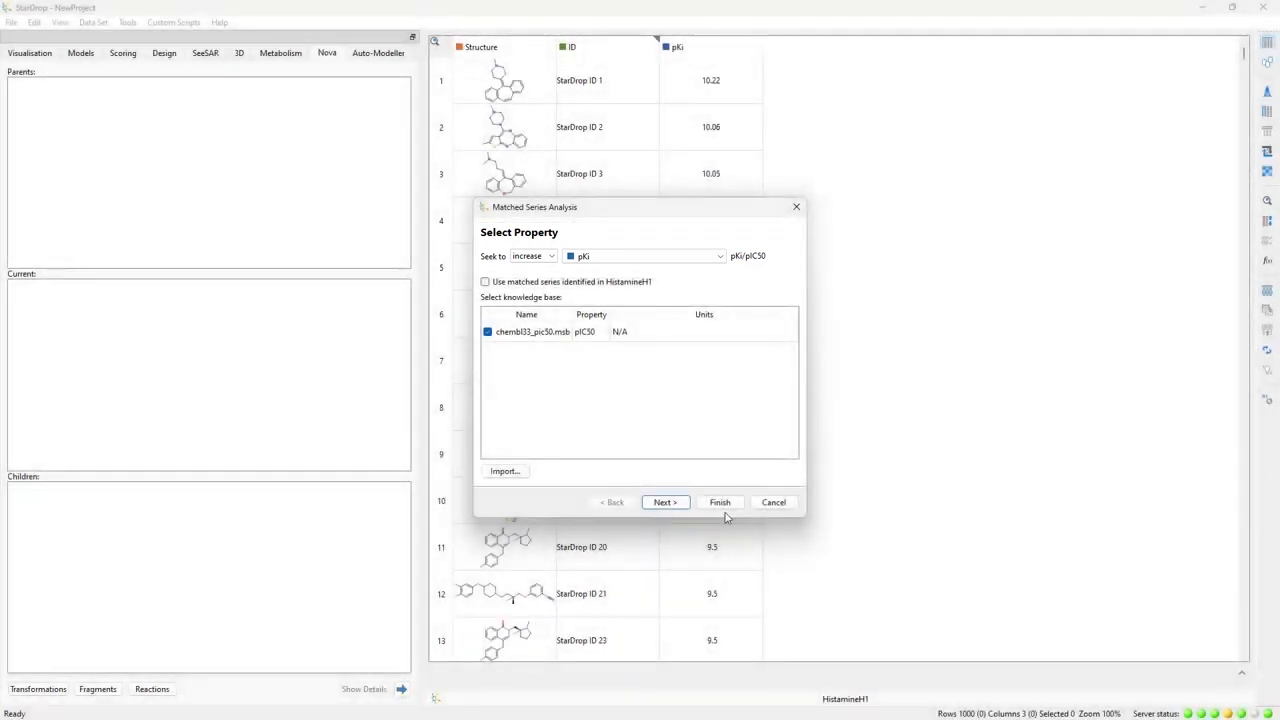
click(665, 502)
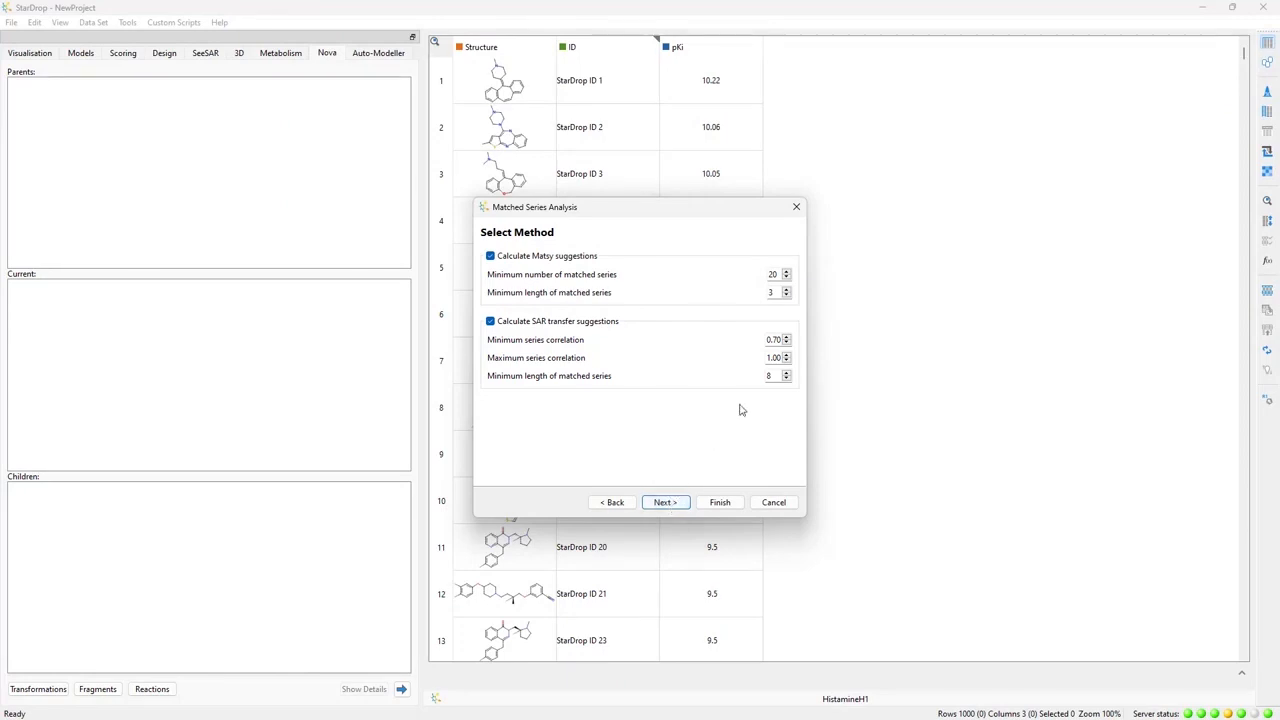
- Set the minimum length of matched series for SAR transfer suggestions to 4, keeping the Matsy suggestions enabled
double_click(766, 376)
text(4)
click(664, 503)
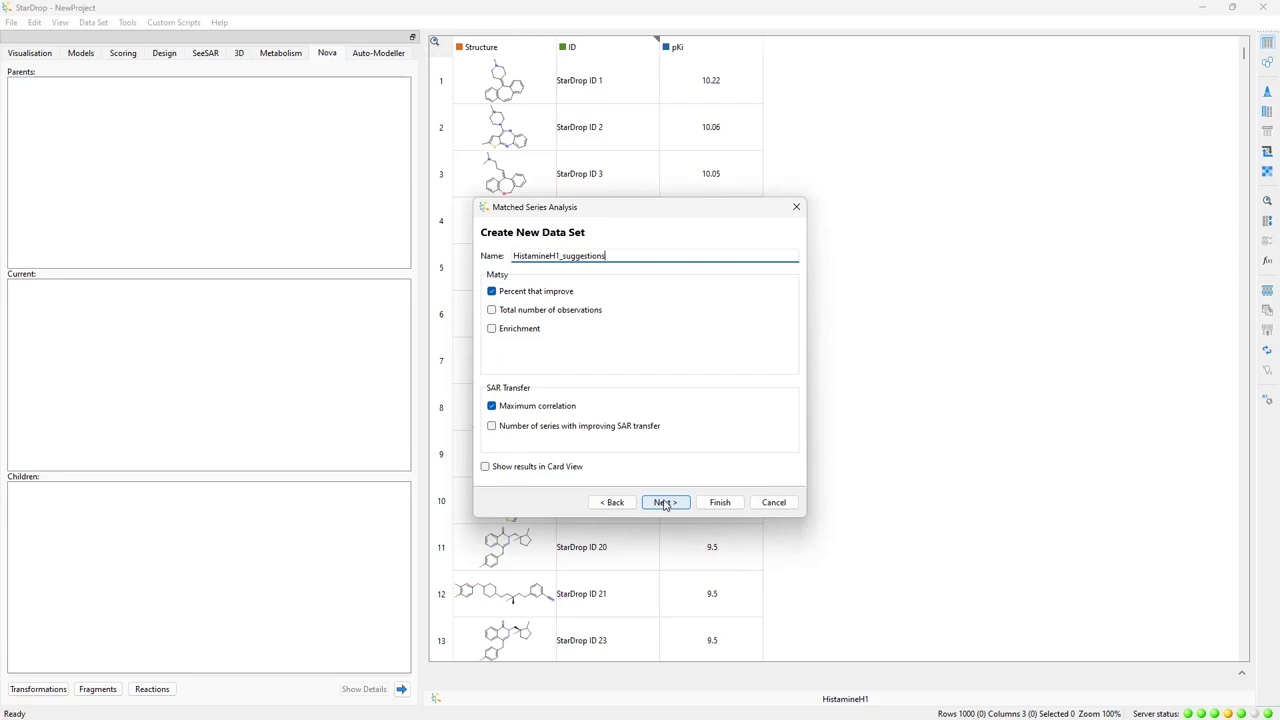
- Add total number of observations and enrichment to the HistamineH1_suggestions output, then run the analysis with the Undesirable fragments filter
click(491, 310)
click(492, 331)
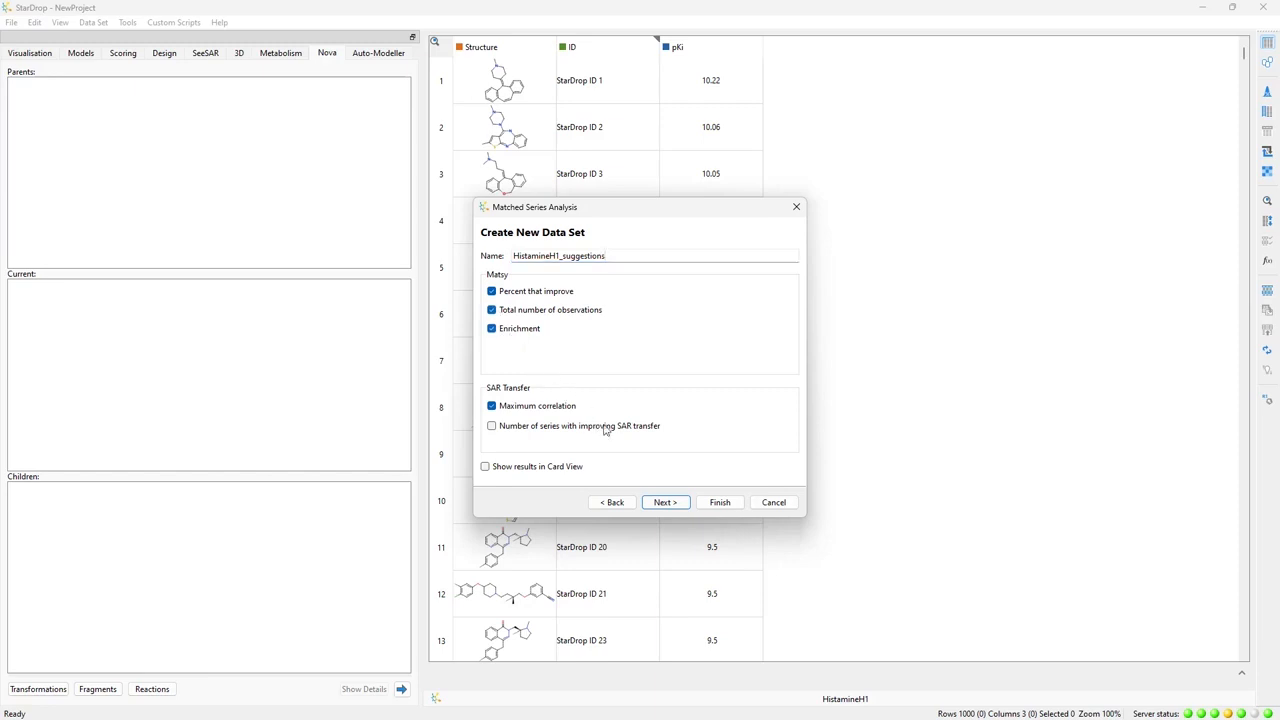
click(664, 503)
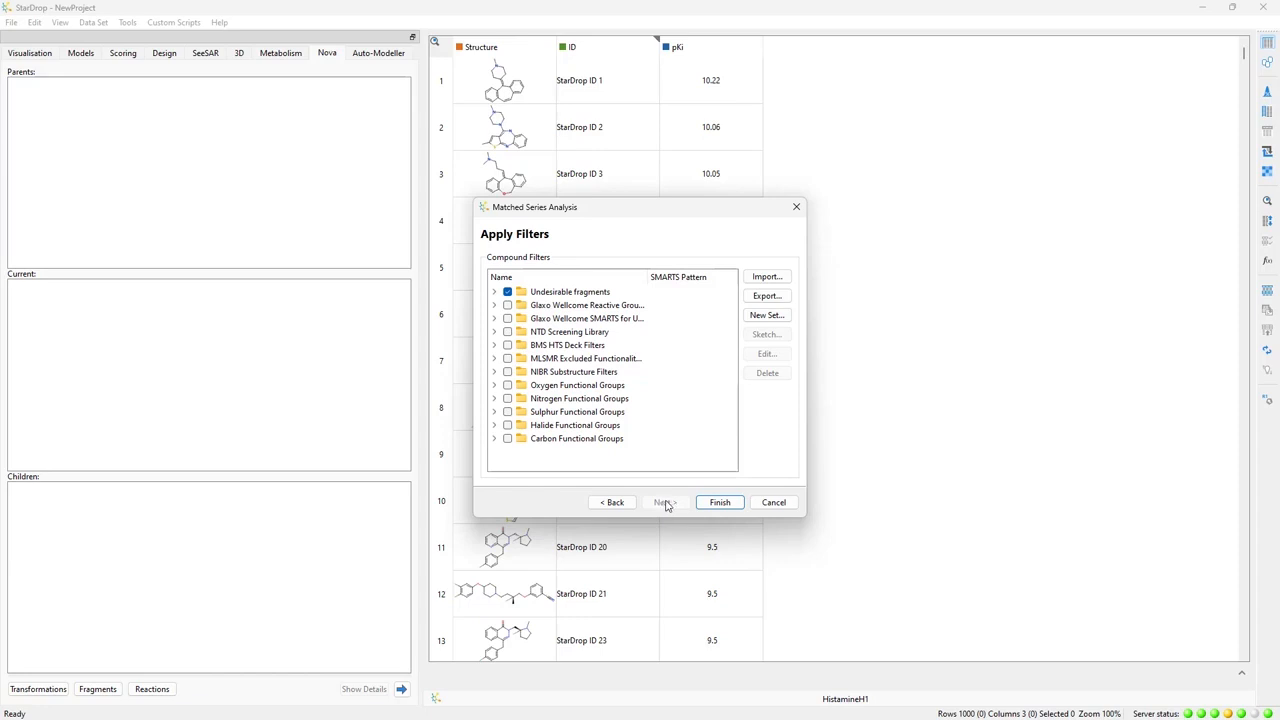
click(718, 503)
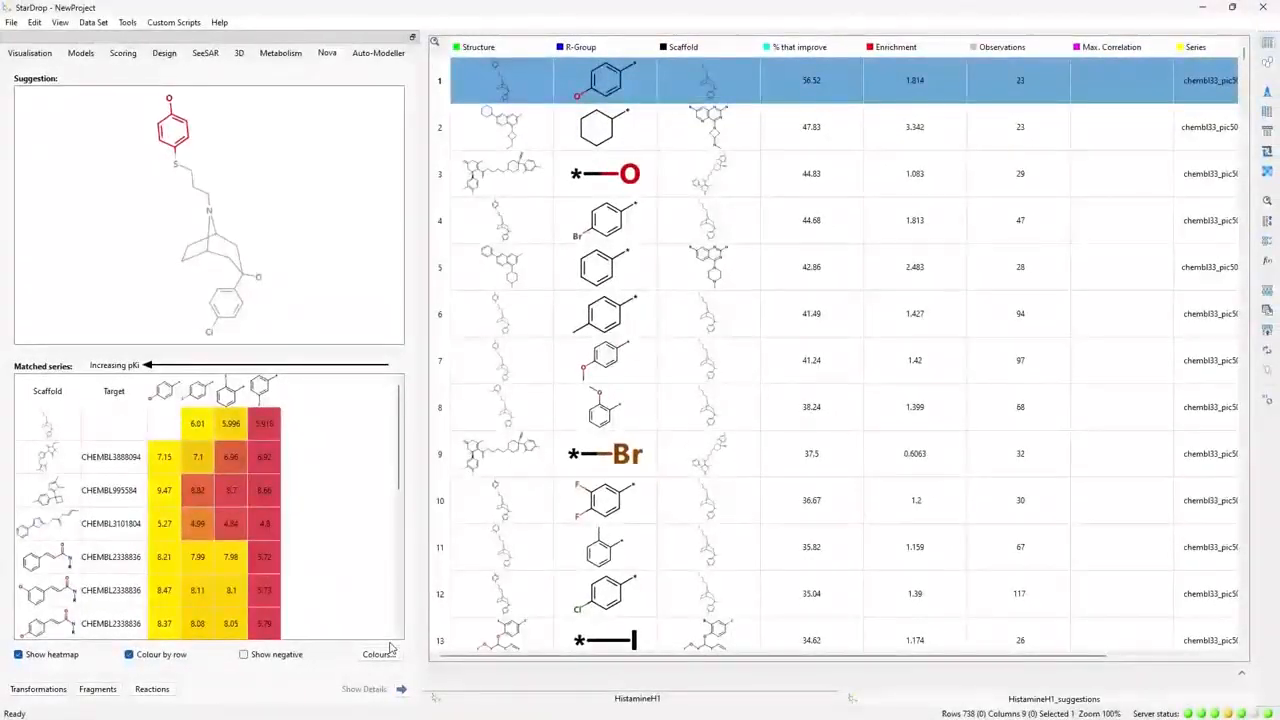
- Examine the matched series behind the suggestion in row 3, including the scaffold of target CHEMBL997779
click(438, 177)
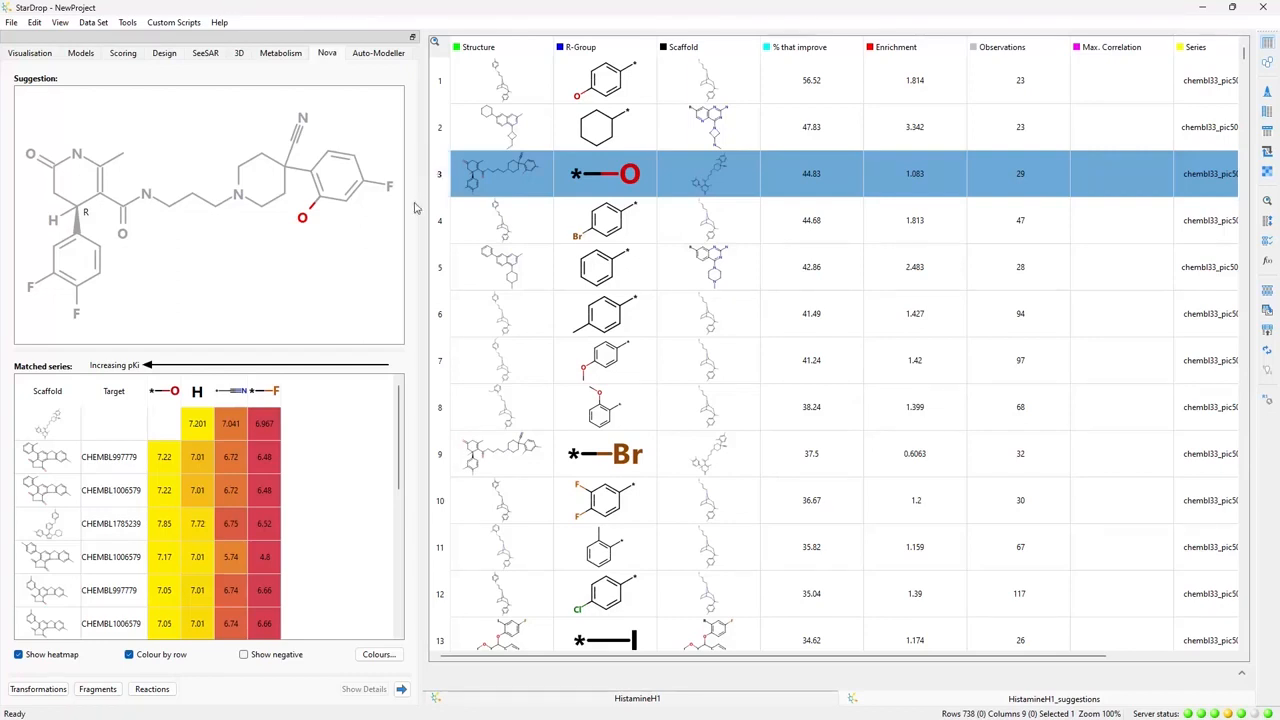
click(117, 456)
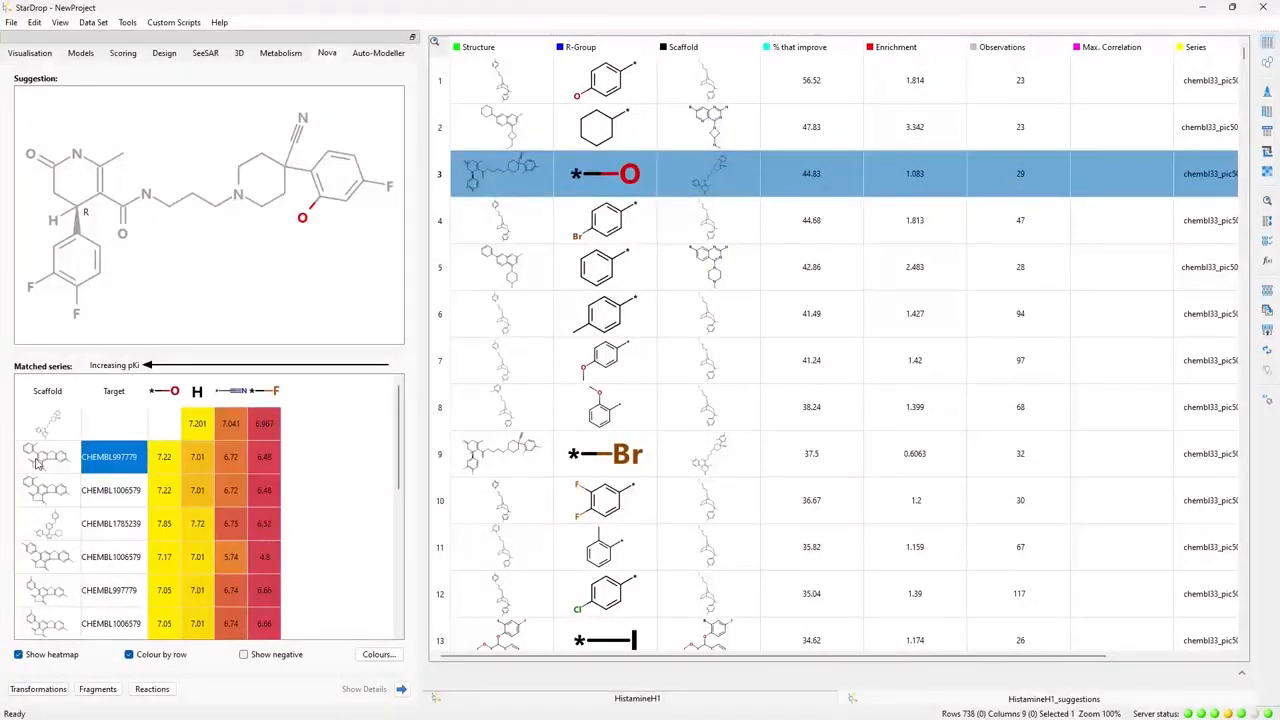
mouse_move(36, 462)
- Select the nitrile suggestion in row 21 and look through its supporting matched series
scroll(497, 560, down, 2)
scroll(497, 560, down, 2)
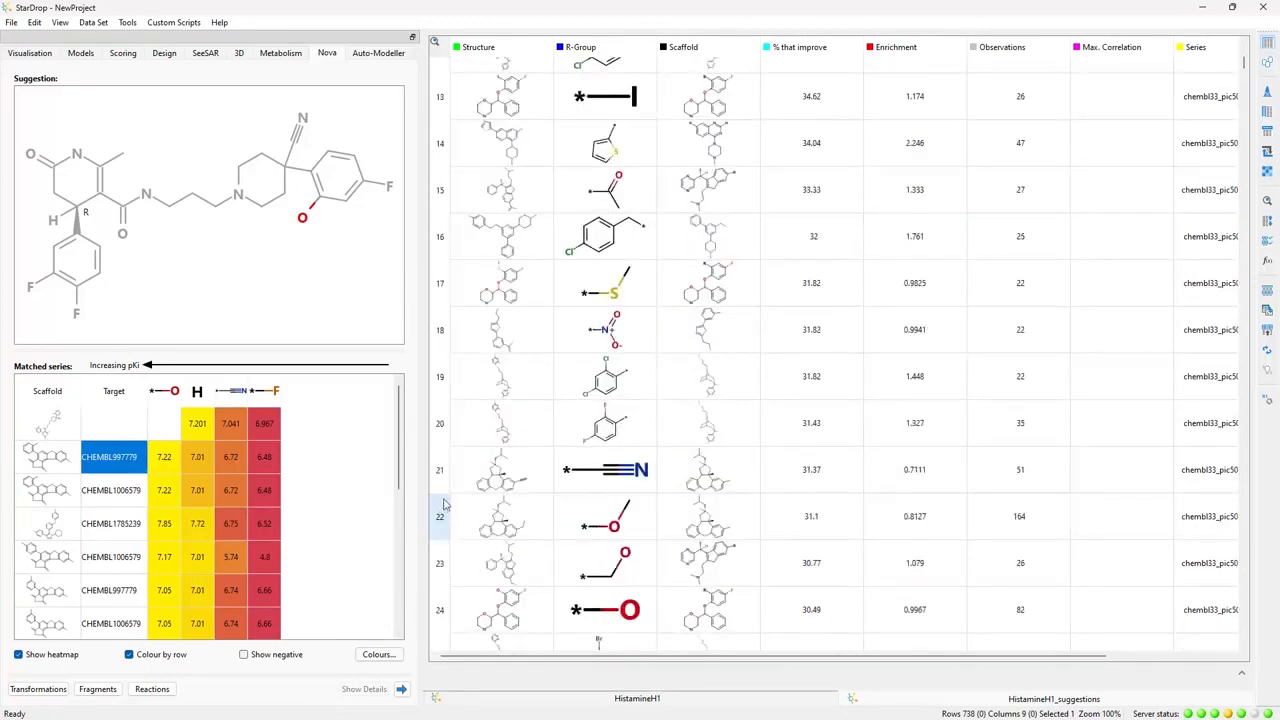
click(443, 484)
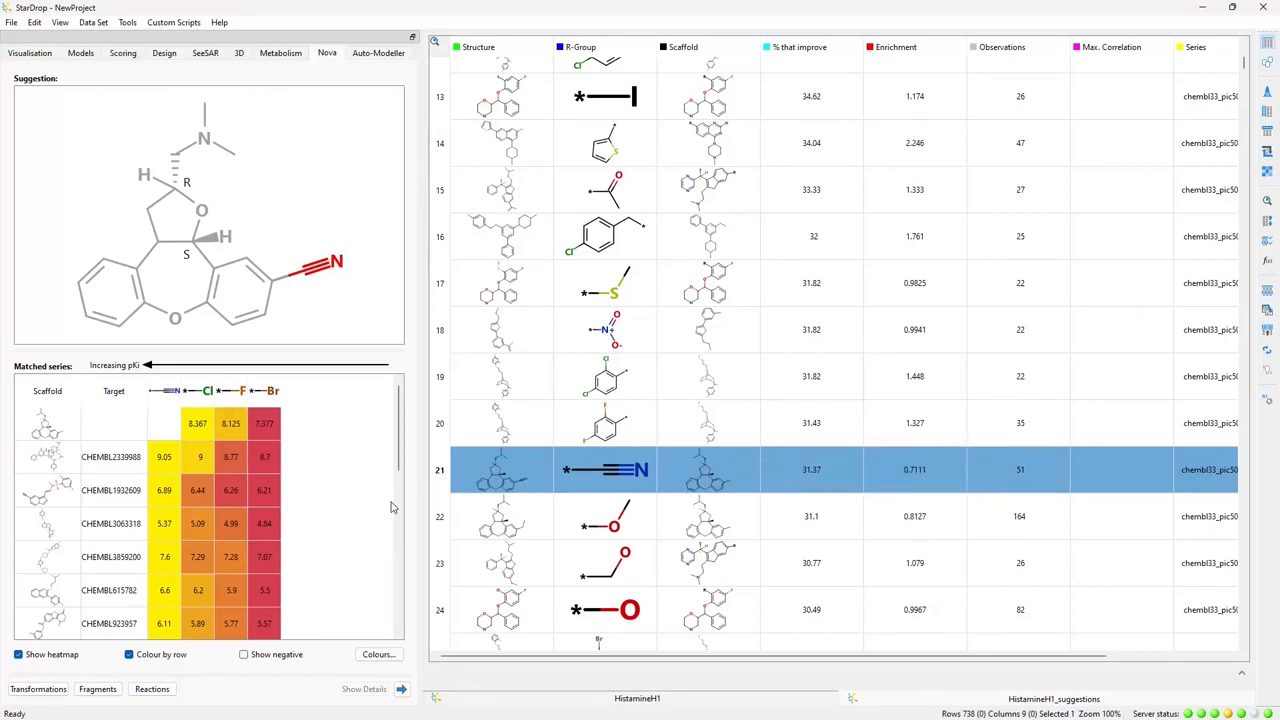
drag(399, 468, 397, 628)
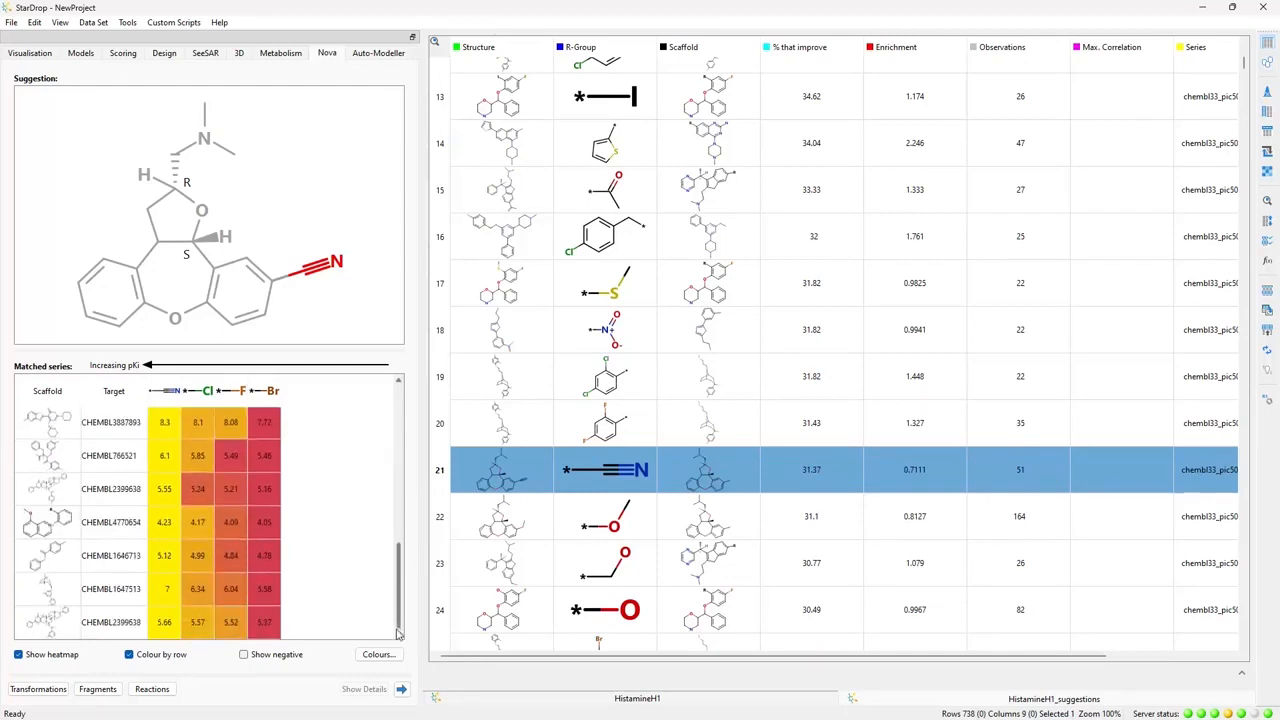
- Show the negative matched series for the nitrile suggestion, look through them, and hide them again
click(245, 656)
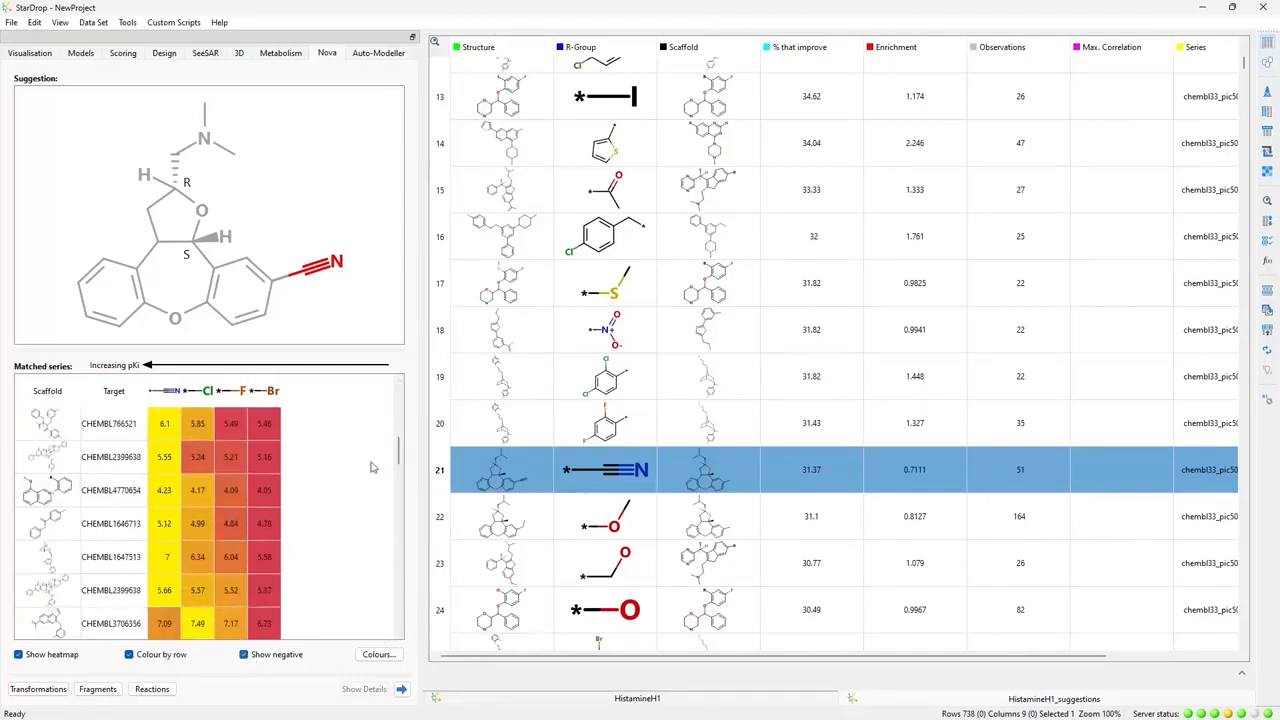
drag(397, 455, 397, 575)
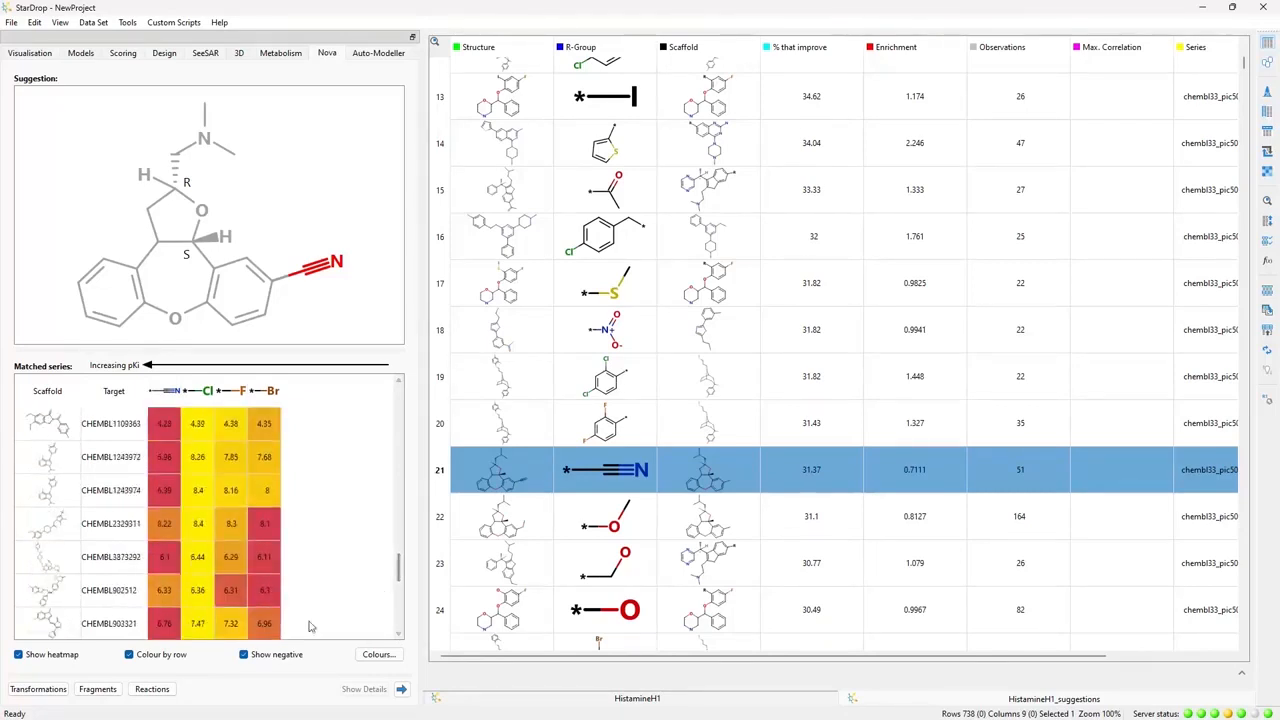
click(244, 654)
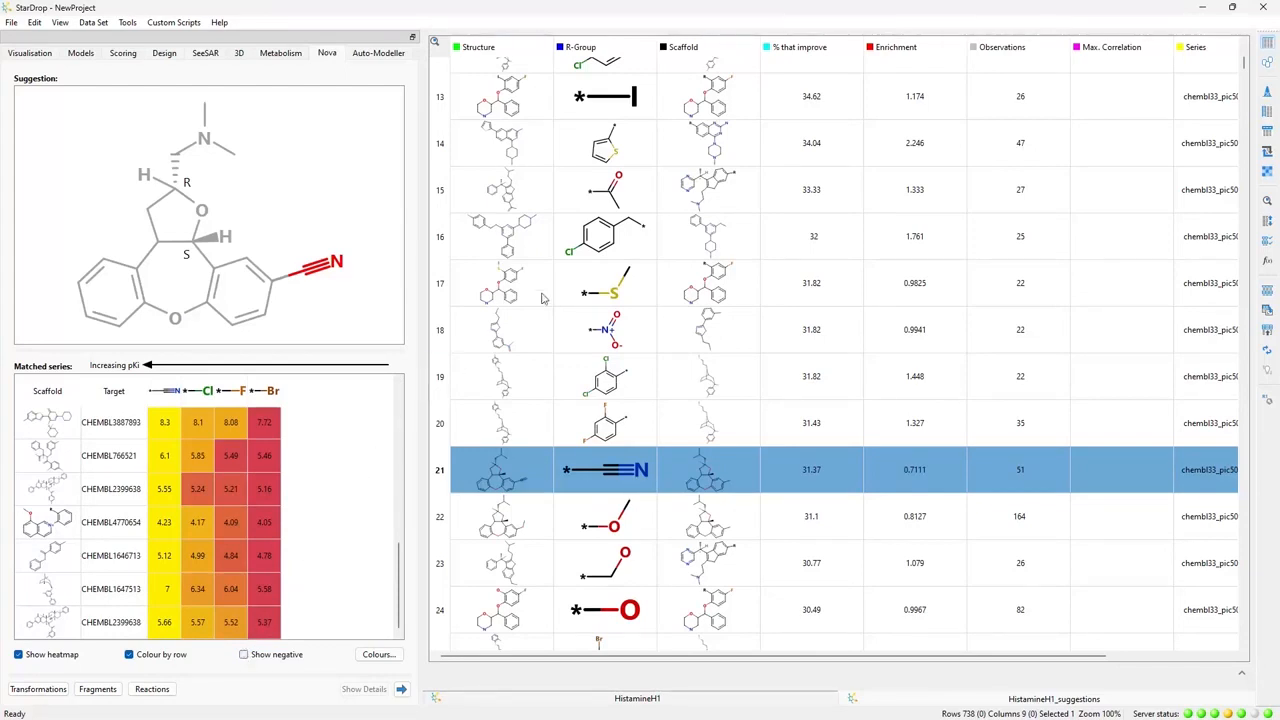
- Sort the suggestions by Max. Correlation in descending order and go to the first rows
right_click(1098, 50)
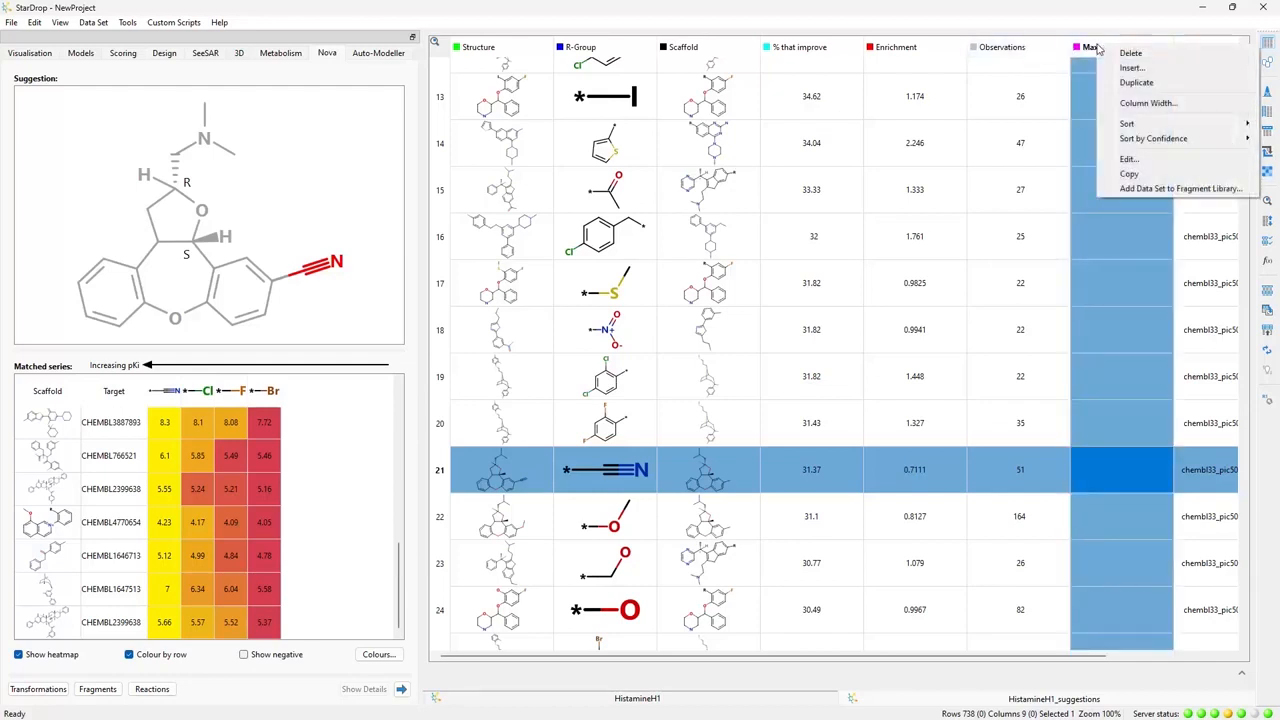
mouse_move(1128, 124)
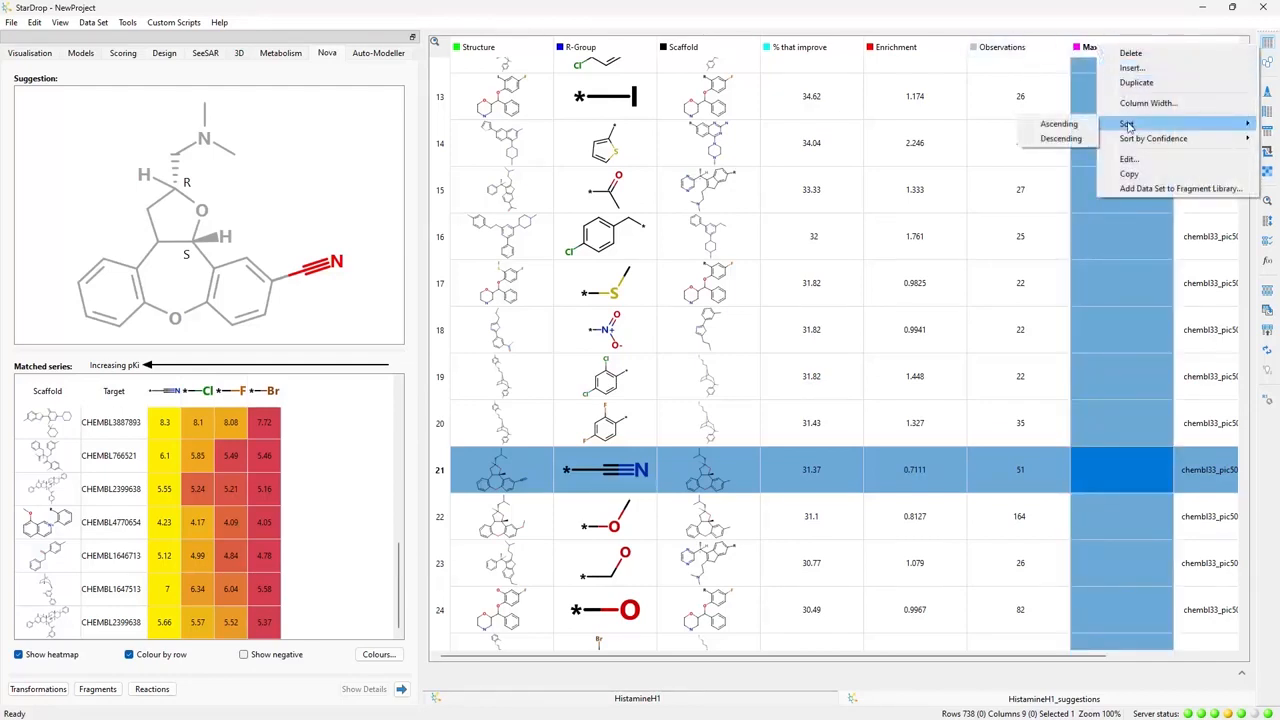
click(1046, 145)
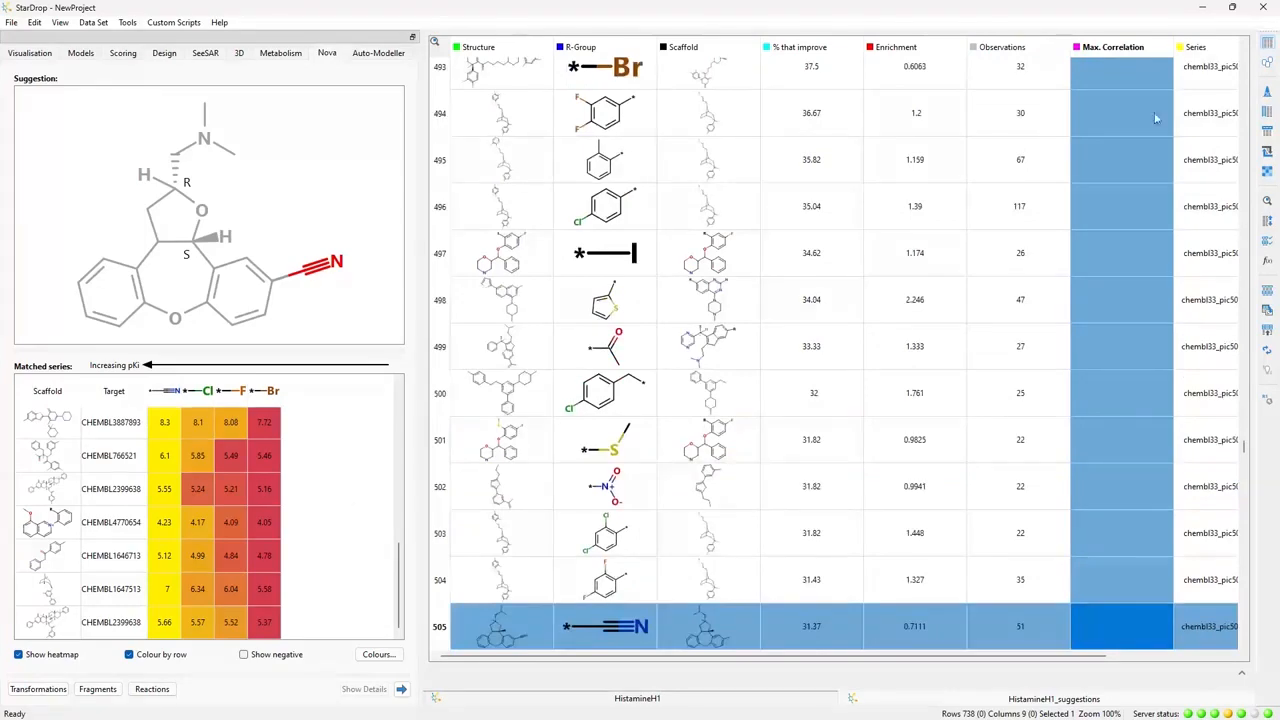
drag(1241, 449, 1243, 55)
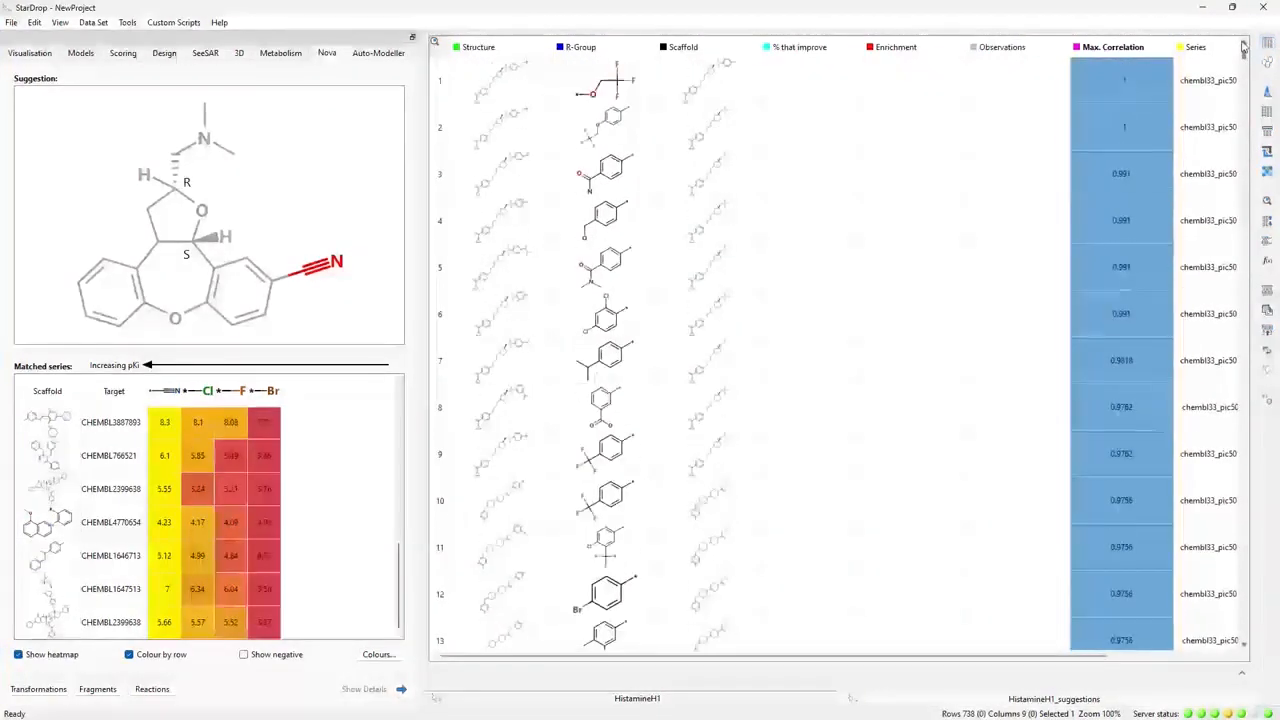
- Examine the SAR transfer series behind the suggestions in rows 3 and 6, widening the matched series area to show more R-groups
click(446, 182)
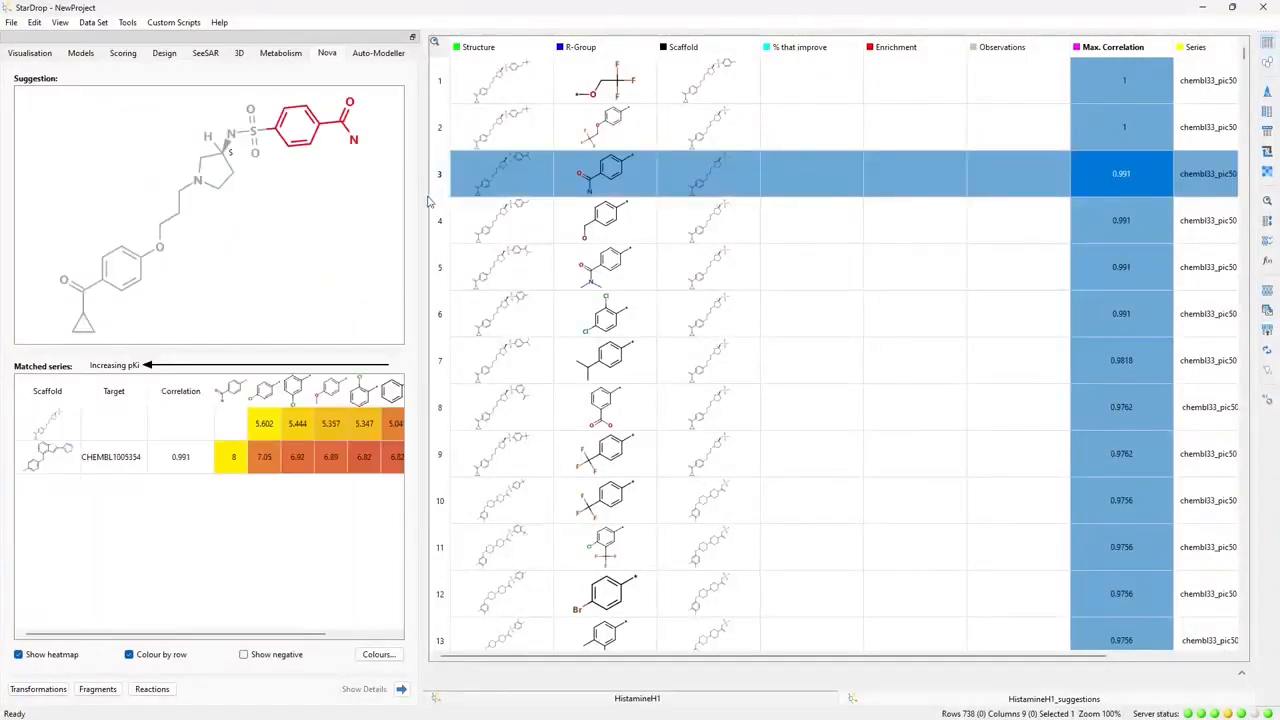
drag(421, 200, 498, 199)
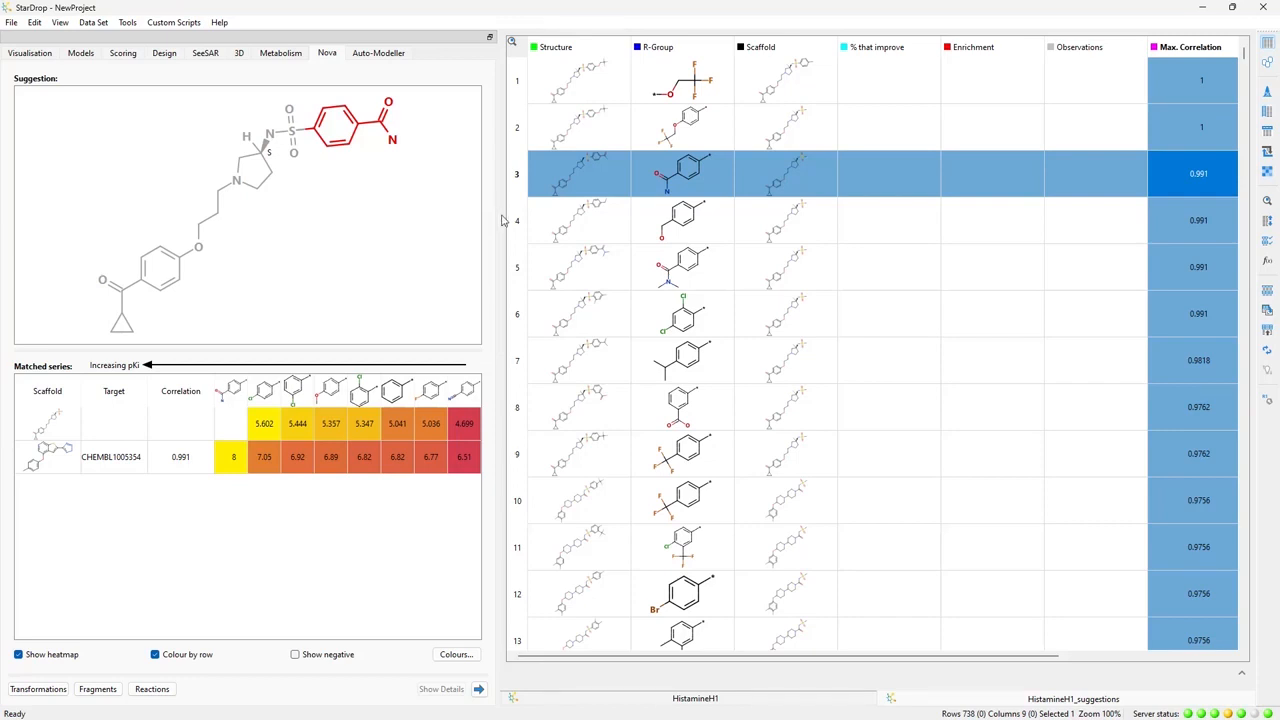
click(517, 318)
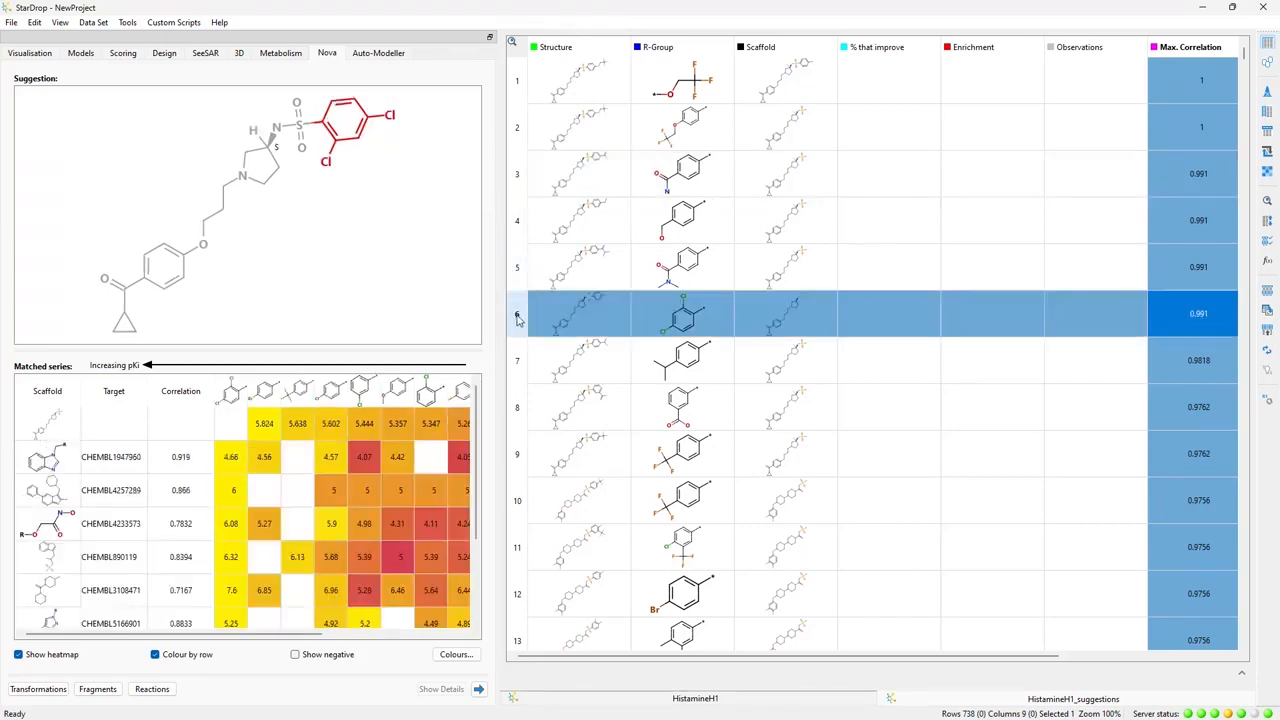
drag(517, 311, 826, 320)
drag(797, 403, 550, 337)
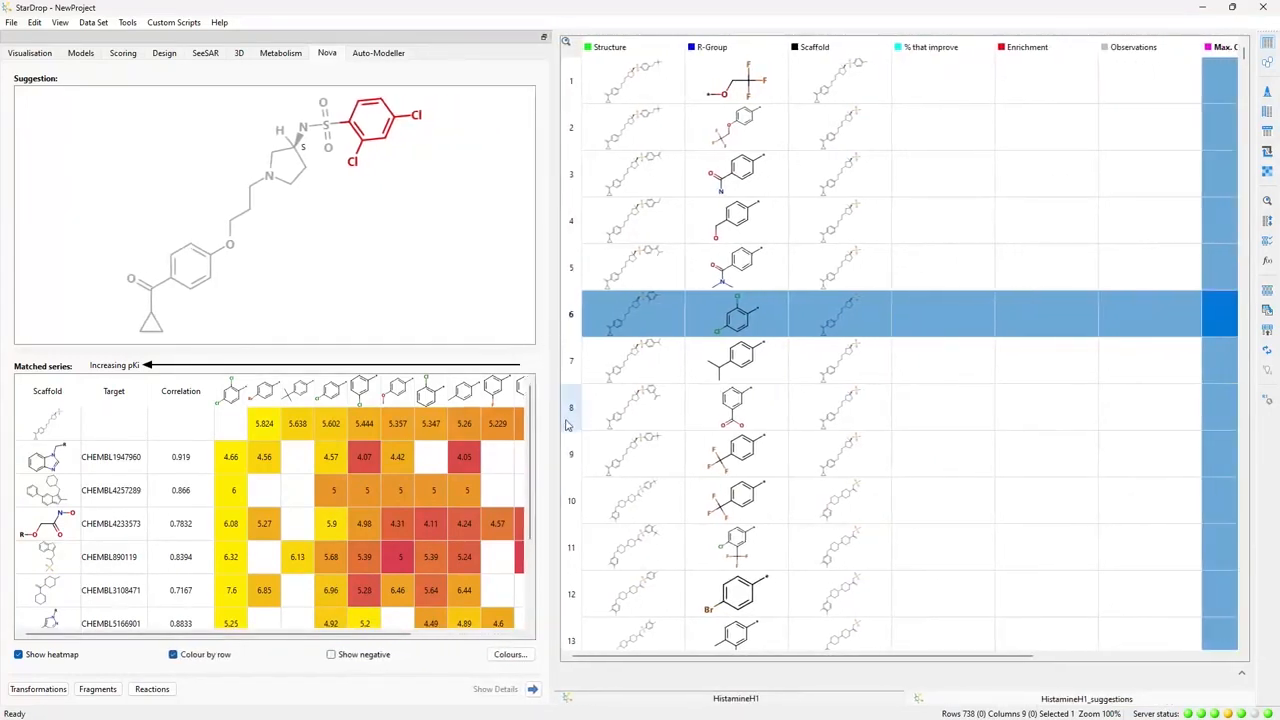
- Examine the matched series behind the suggestion in row 8, with an enlarged view of the CHEMBL2046255 scaffold
click(569, 421)
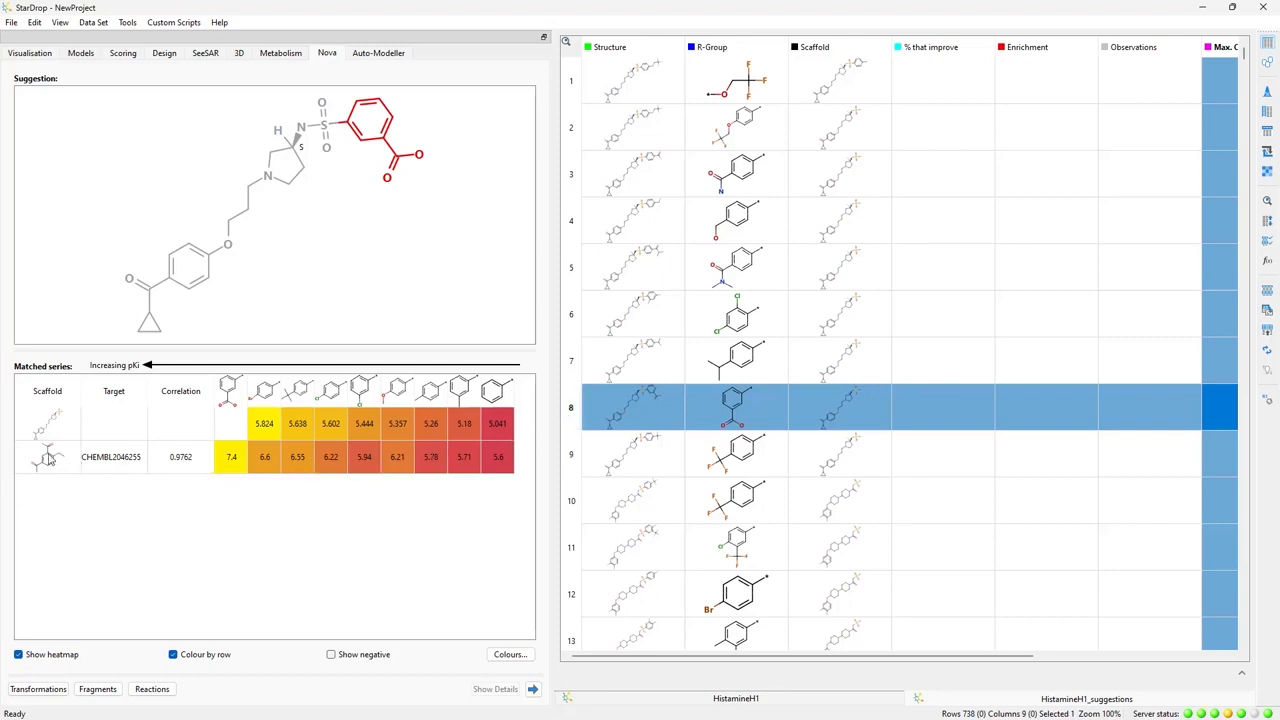
mouse_move(50, 459)
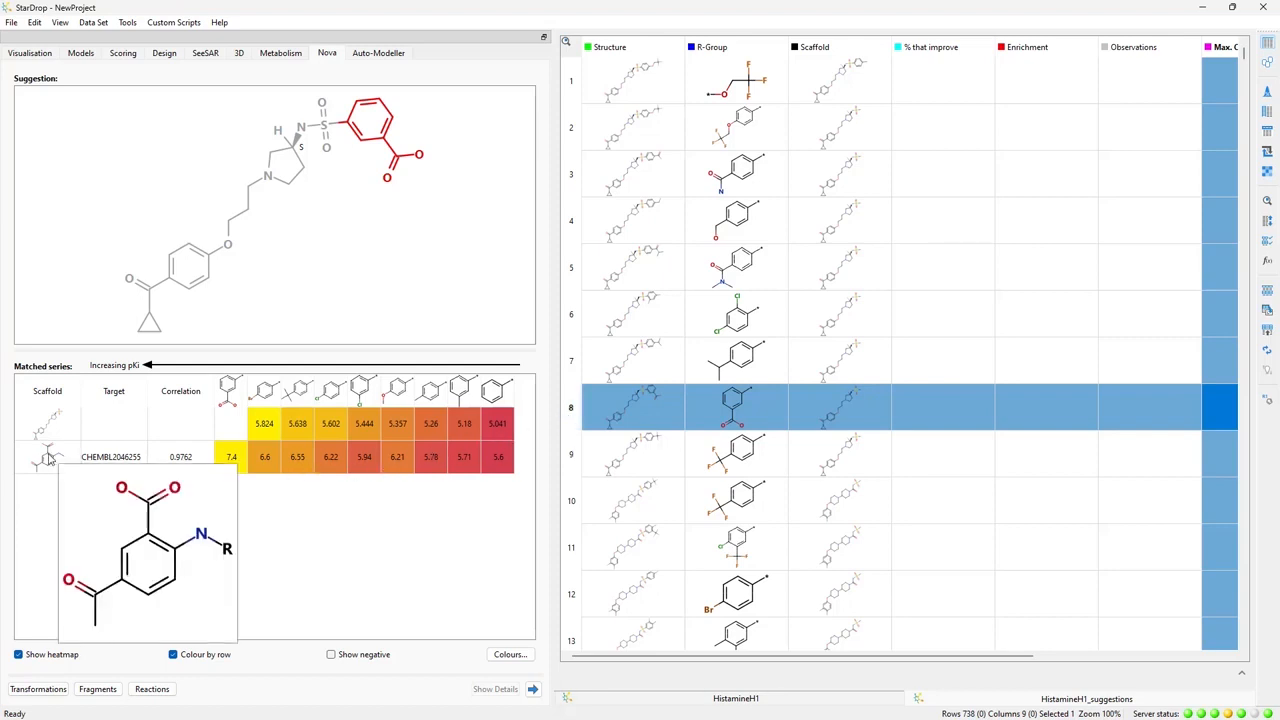